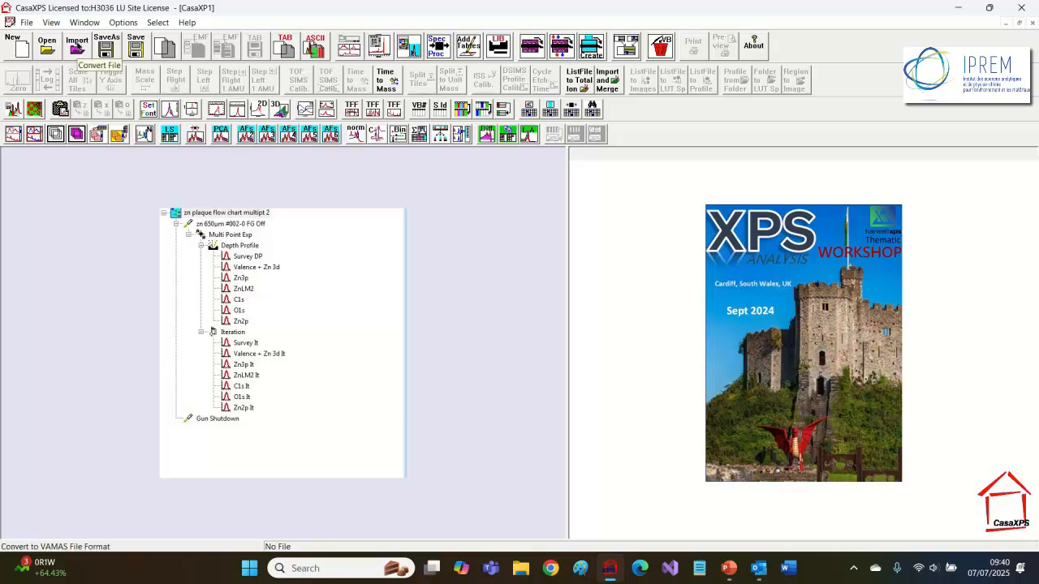
# Step: Open the VAMAS file conversion dialog and browse the Multi Point Exp and Depth Profile subfolders
pyautogui.click(76, 49)
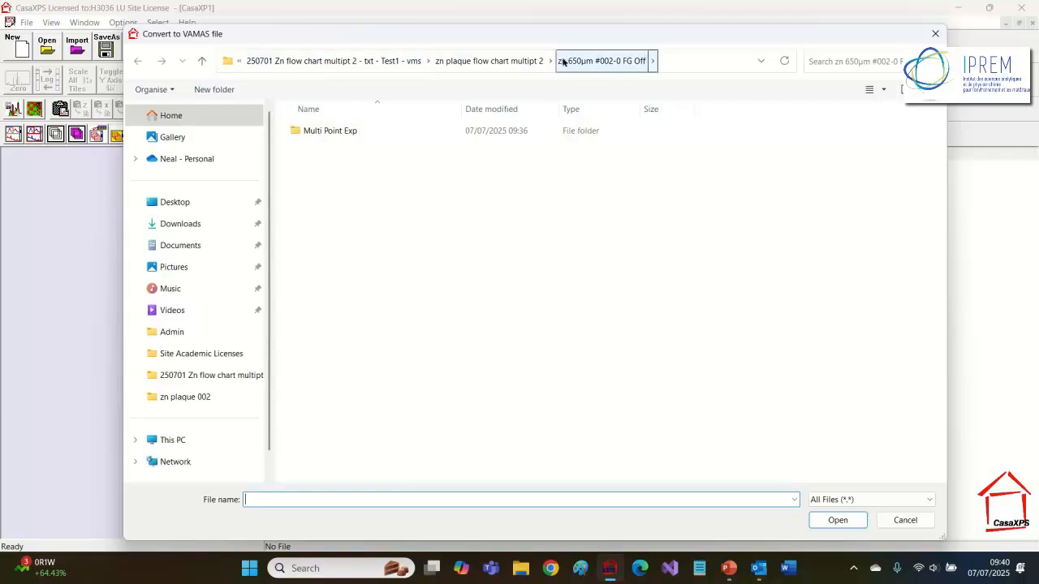
pyautogui.doubleClick(297, 132)
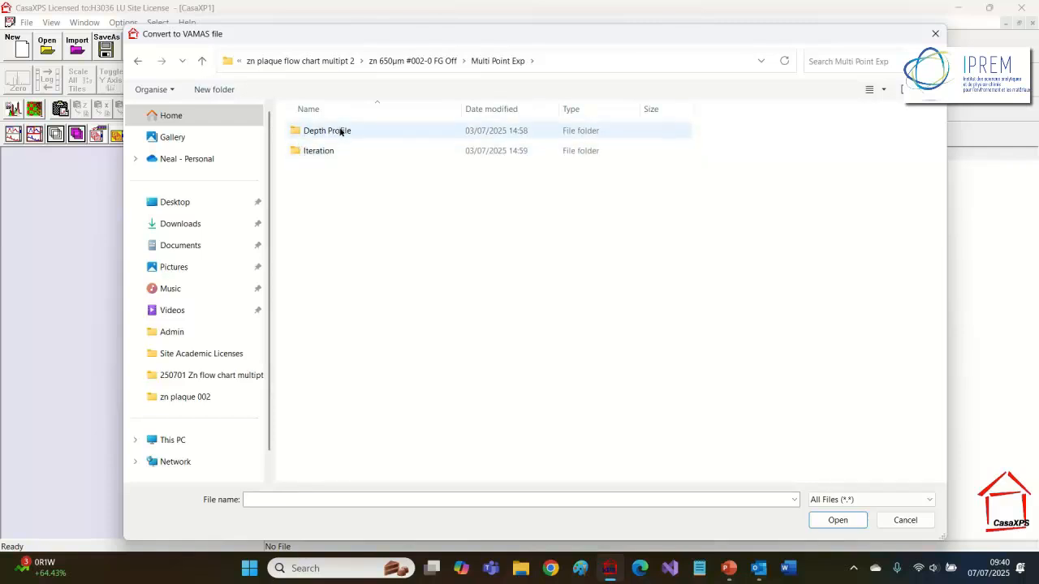
pyautogui.doubleClick(295, 130)
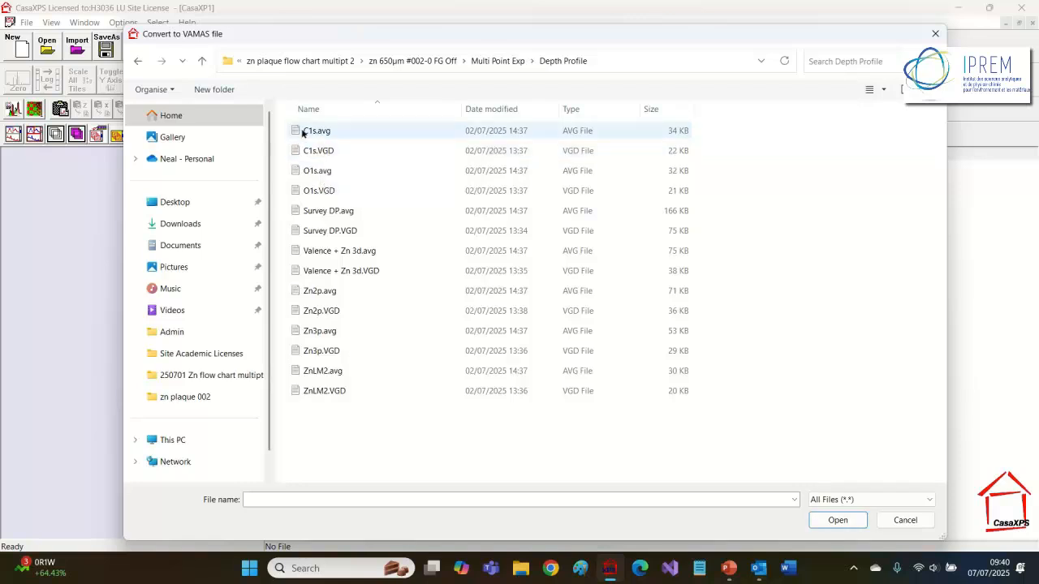
pyautogui.click(203, 62)
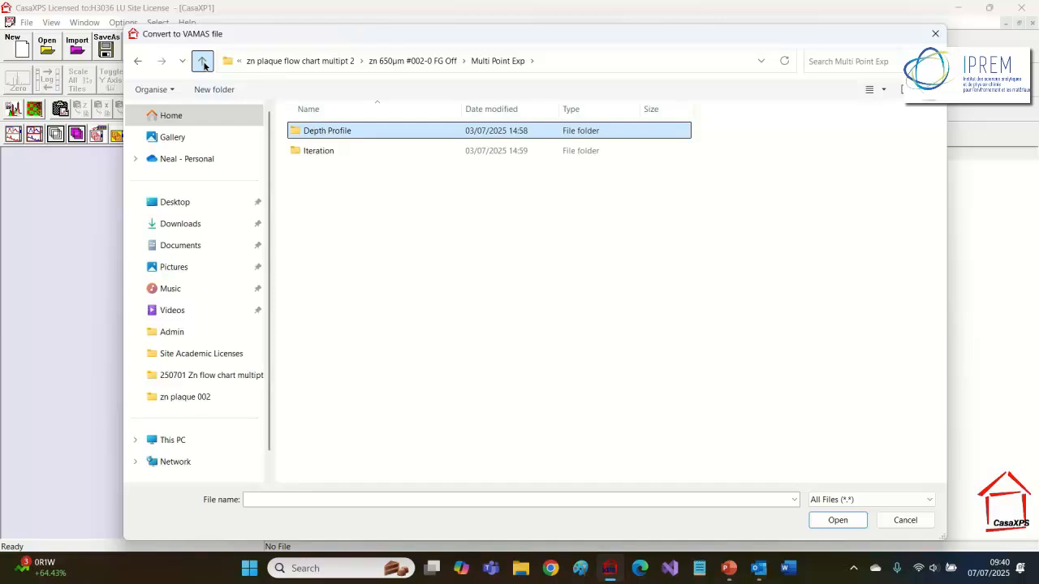
pyautogui.click(202, 62)
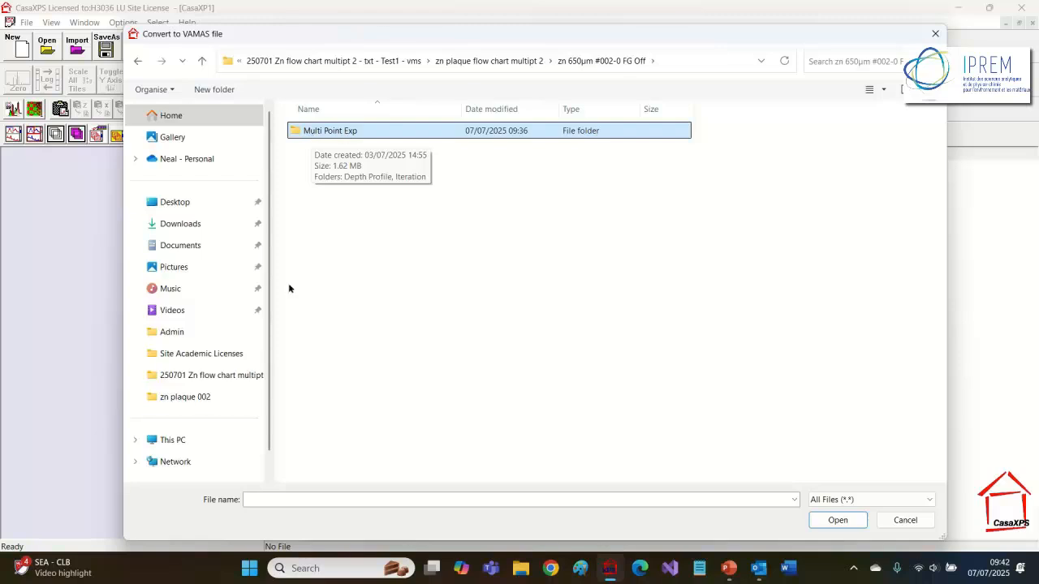
# Step: Convert all data directories below the zn 650µm #002-0 FG Off folder to VAMAS files using .dth as the file name
pyautogui.click(258, 500)
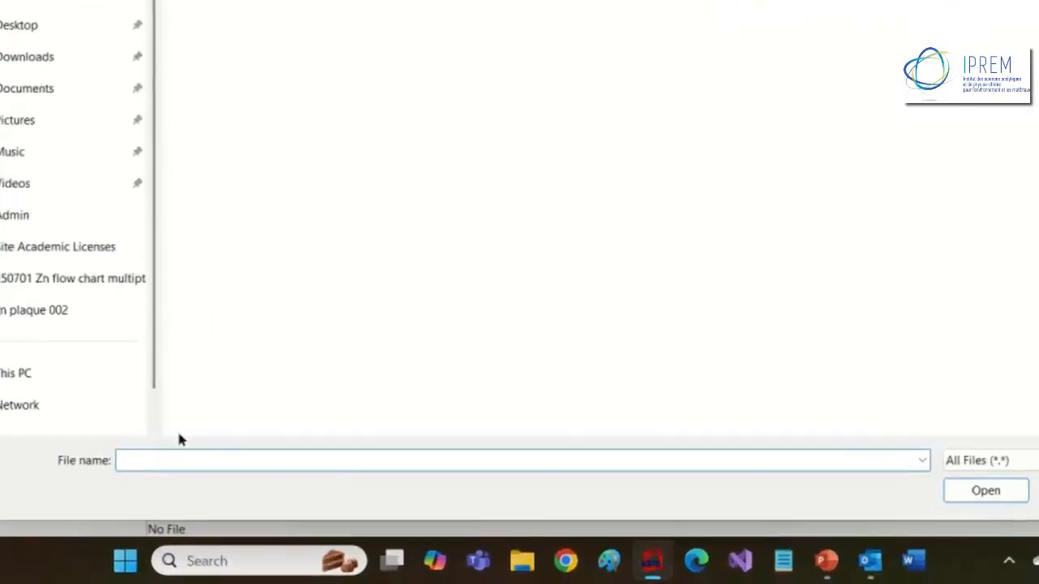
pyautogui.write('.dth')
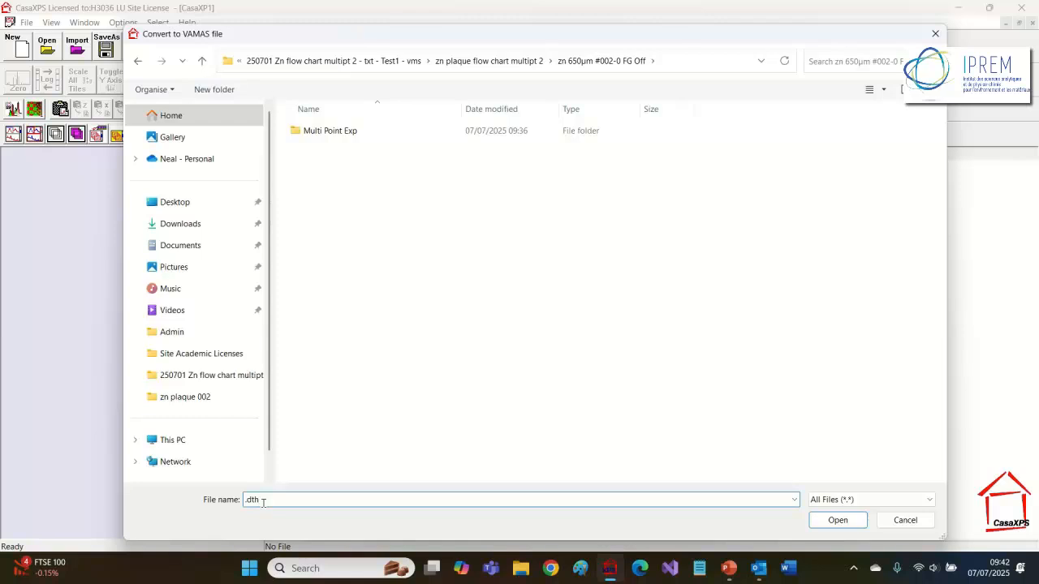
pyautogui.click(829, 520)
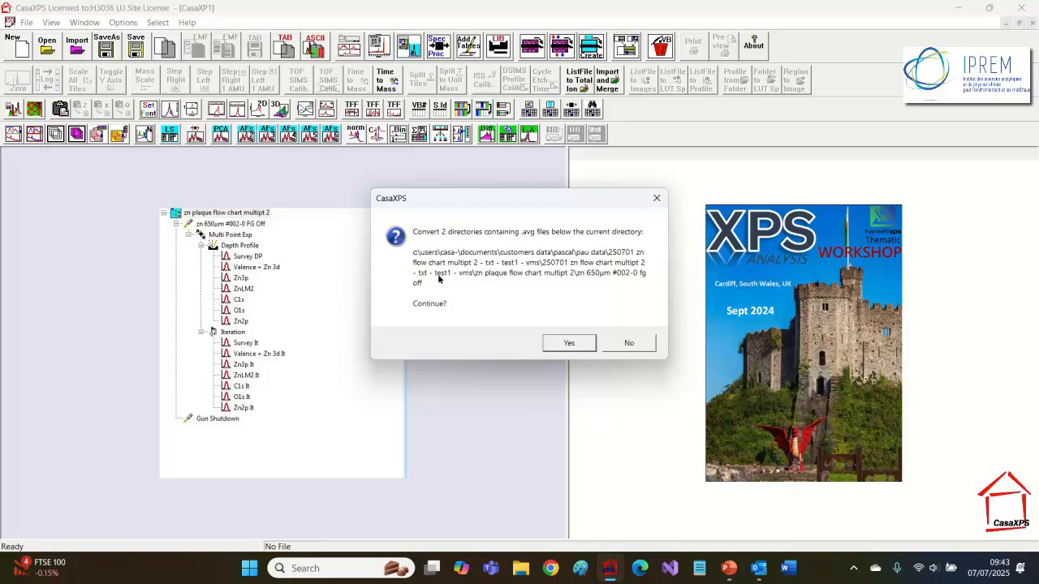
pyautogui.click(564, 343)
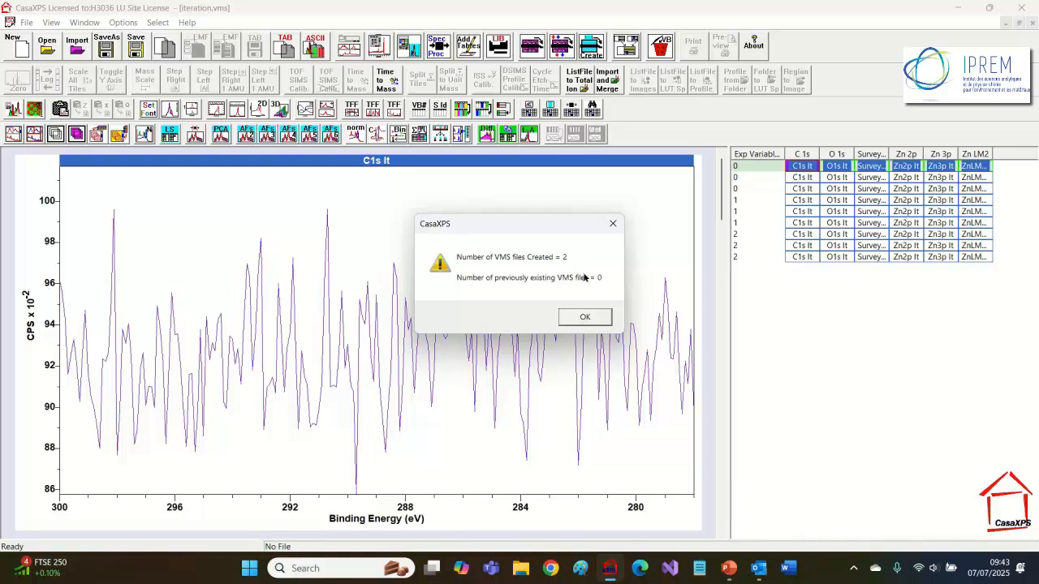
pyautogui.click(586, 317)
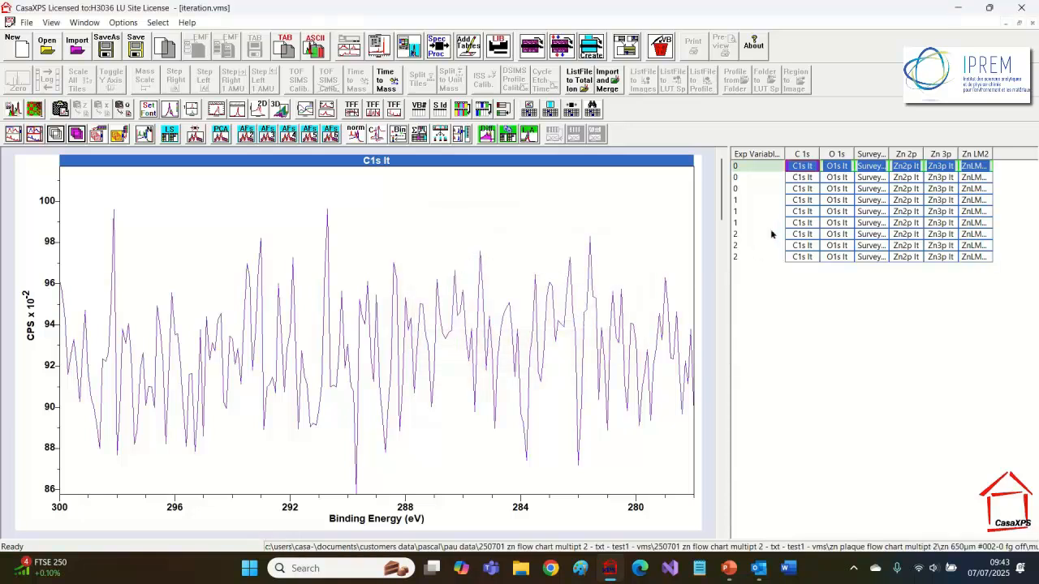
# Step: Cascade the open experiment windows and move the iteration.vms window aside
pyautogui.click(85, 22)
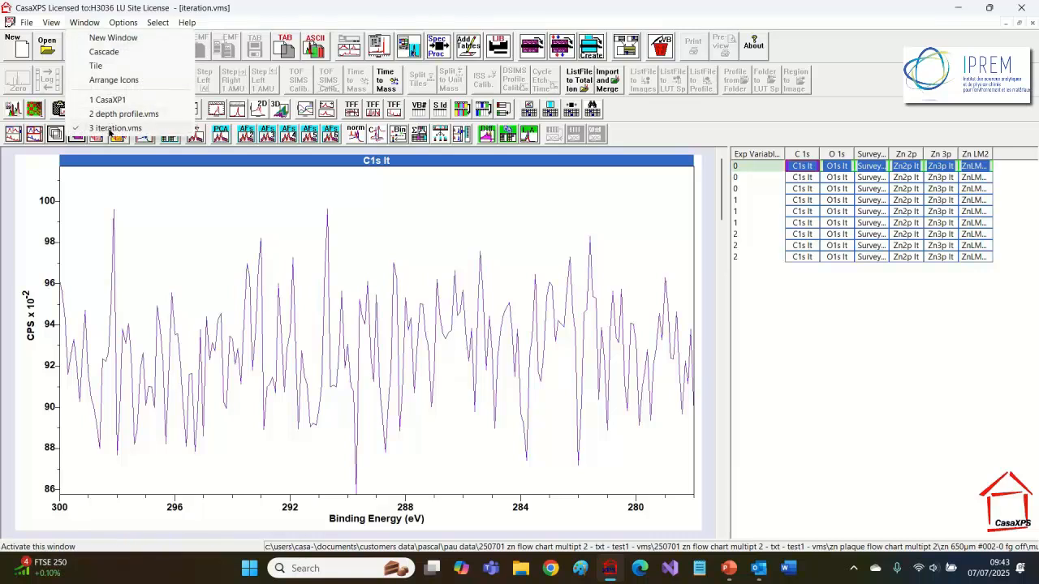
pyautogui.click(92, 51)
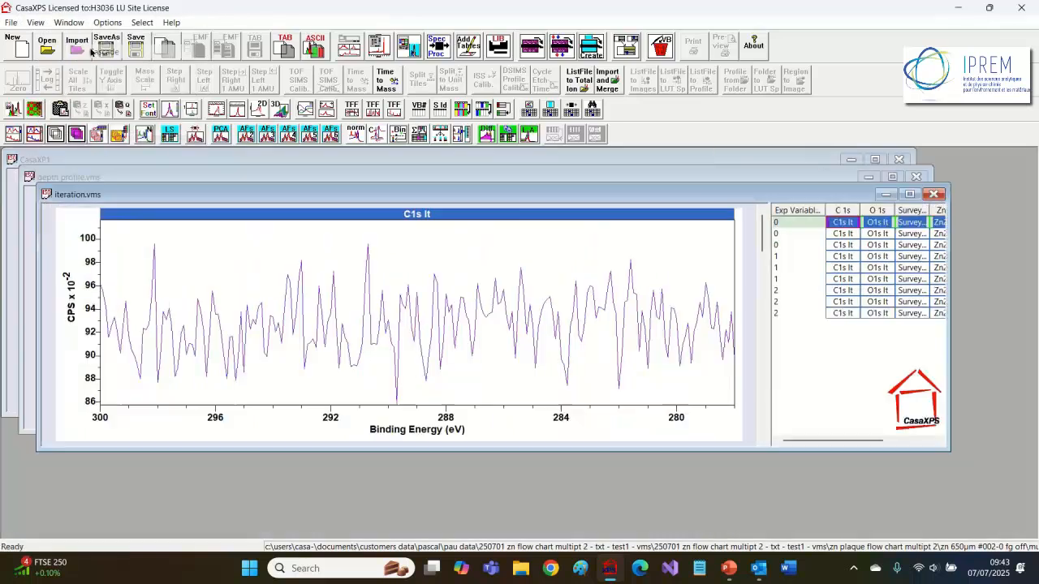
pyautogui.moveTo(131, 194); pyautogui.dragTo(219, 265)
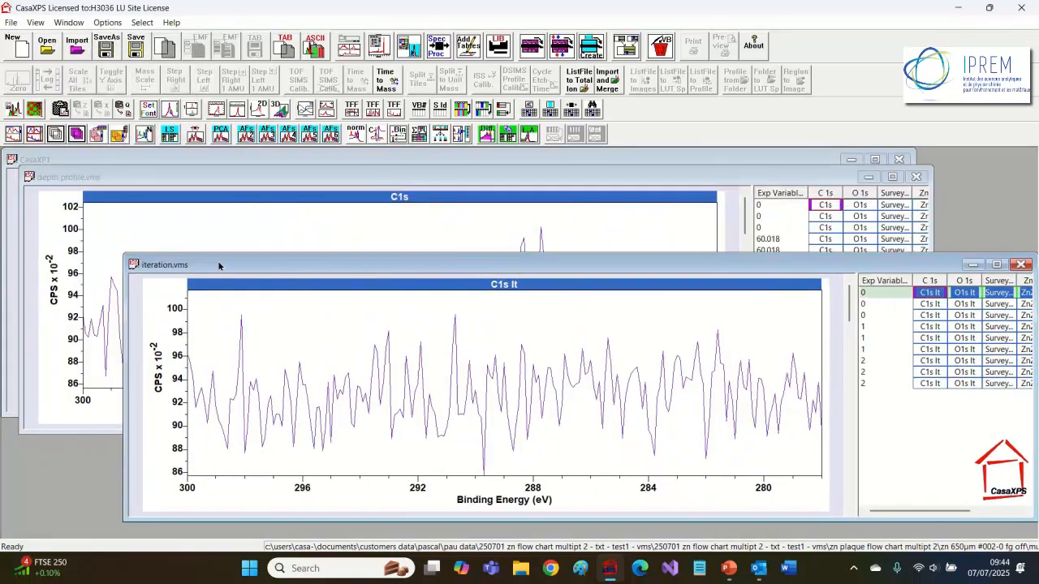
# Step: Maximize the depth profile.vms window and widen its block table pane
pyautogui.click(147, 180)
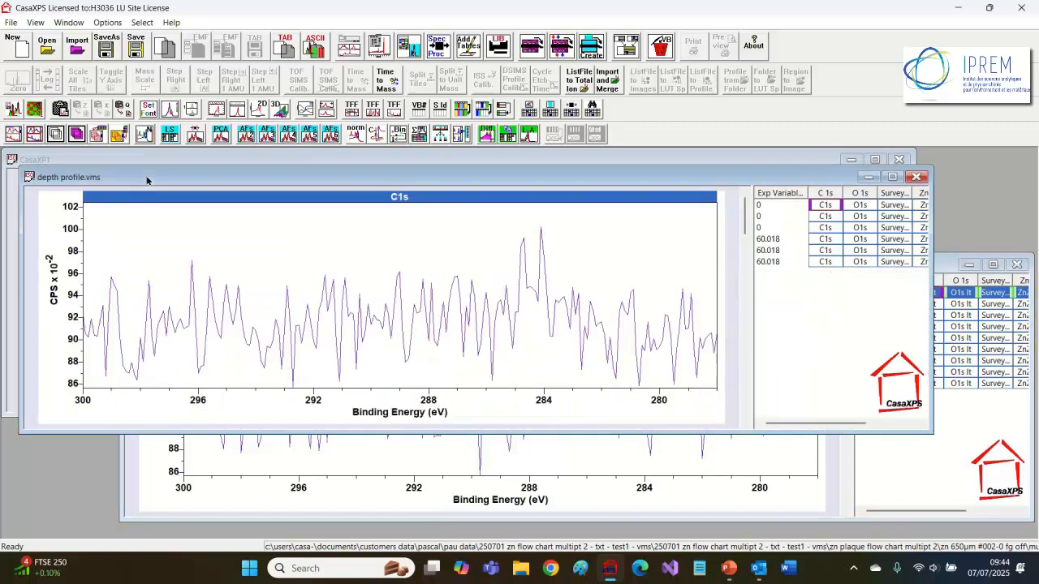
pyautogui.doubleClick(147, 180)
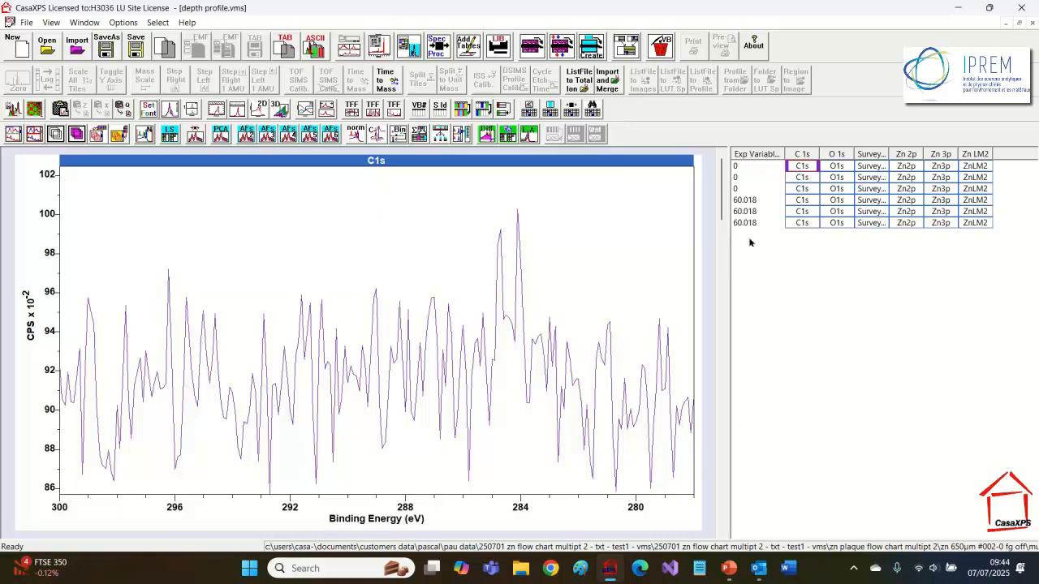
pyautogui.moveTo(728, 259); pyautogui.dragTo(573, 252)
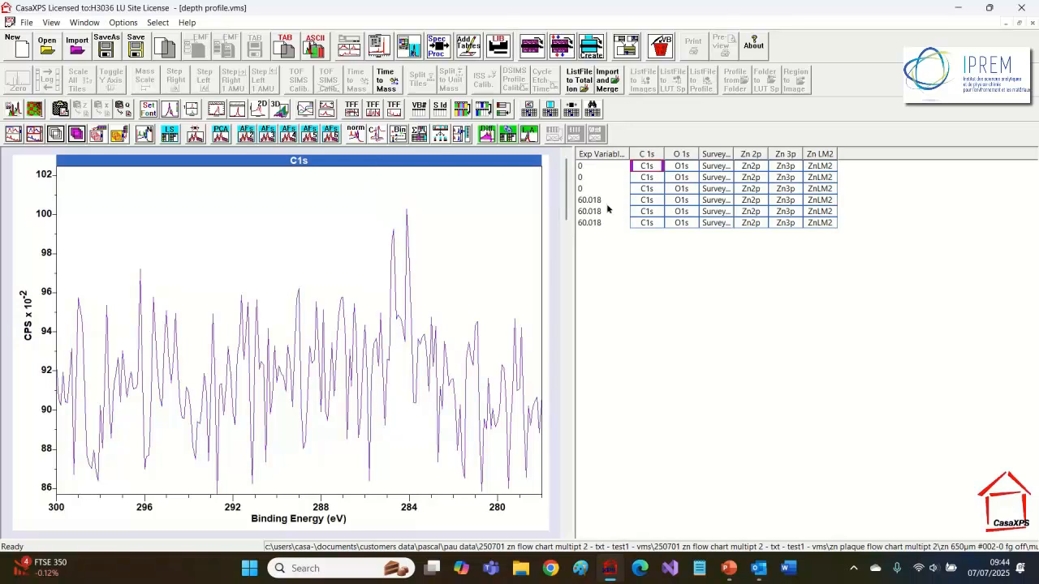
# Step: Show the Large Icon Options Bar and display the sample identifiers in the block table
pyautogui.click(50, 24)
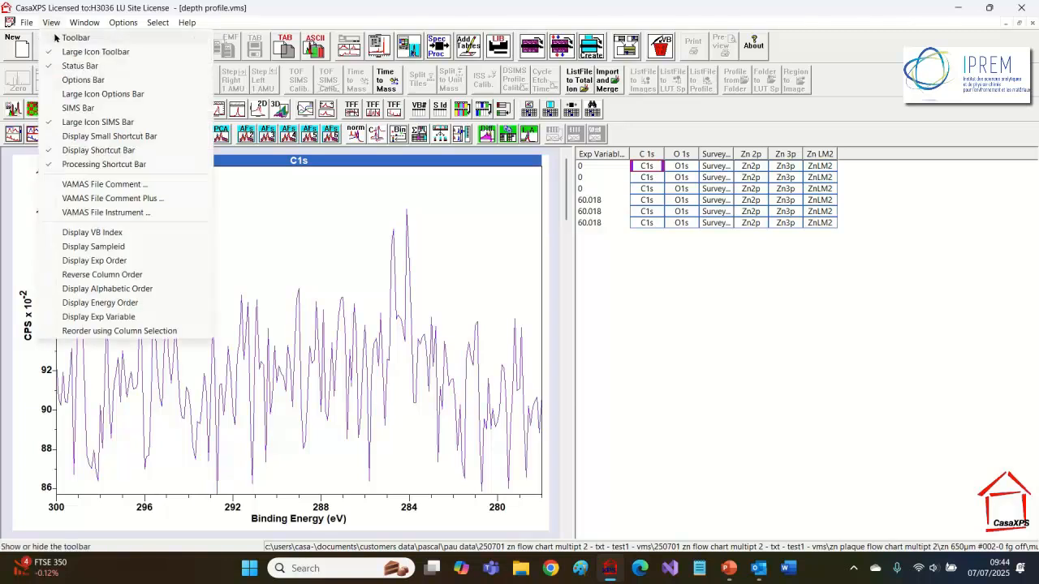
pyautogui.click(81, 93)
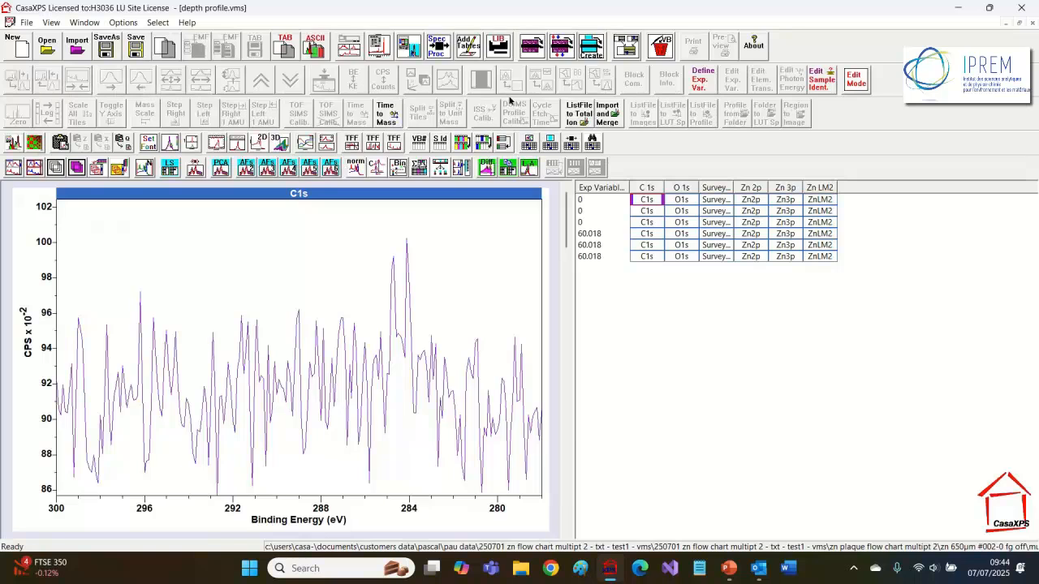
pyautogui.click(851, 78)
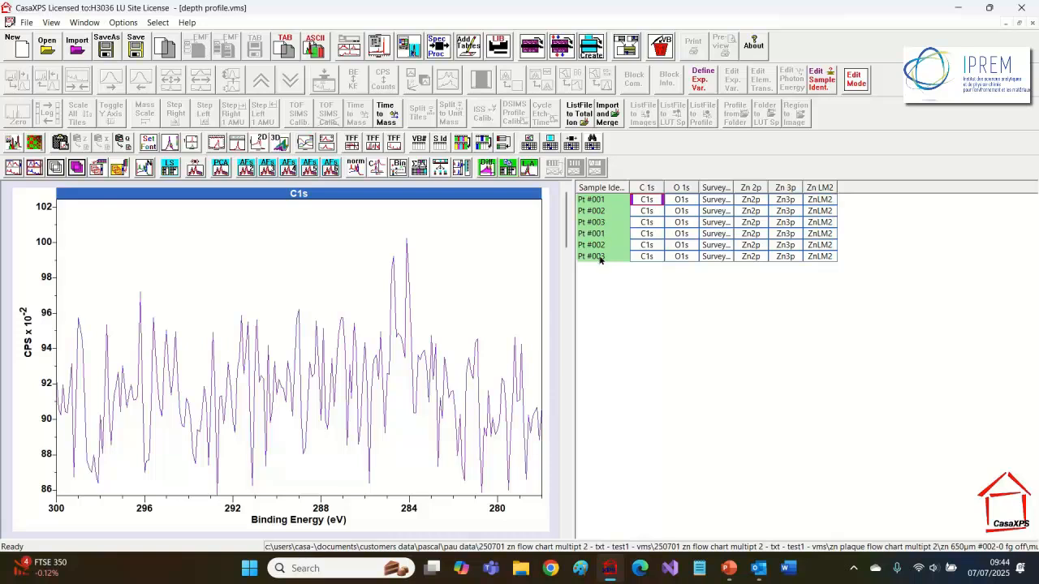
# Step: Select the Pt #001 rows and reorganize the block table by sample identifier
pyautogui.click(591, 204)
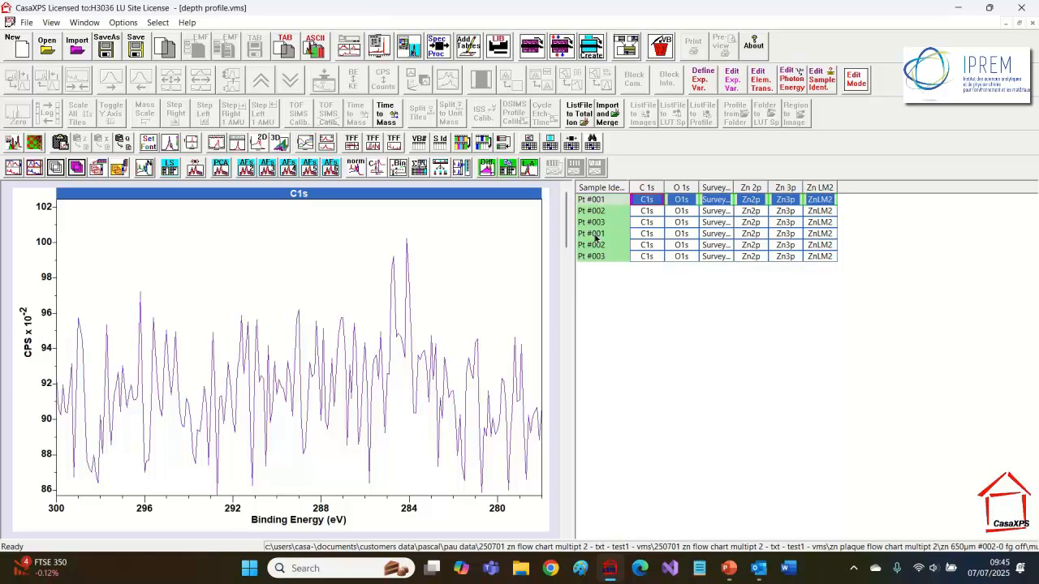
pyautogui.click(595, 235)
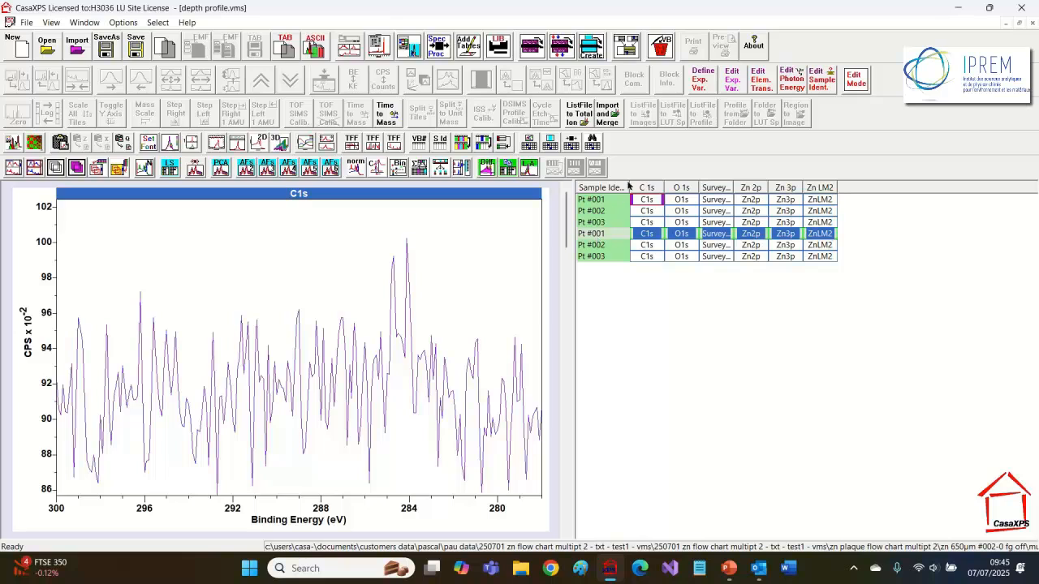
pyautogui.click(850, 84)
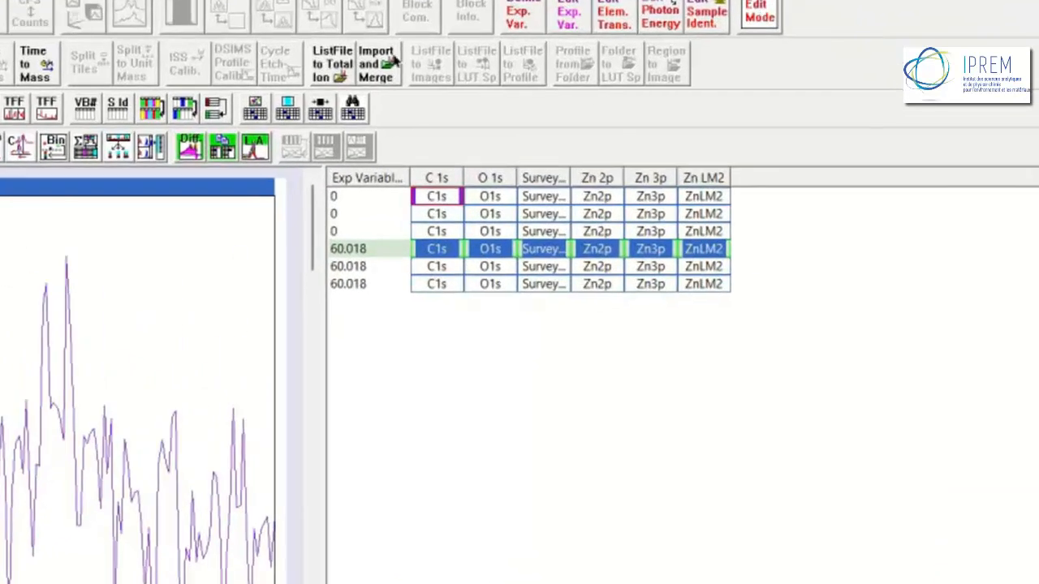
pyautogui.click(118, 109)
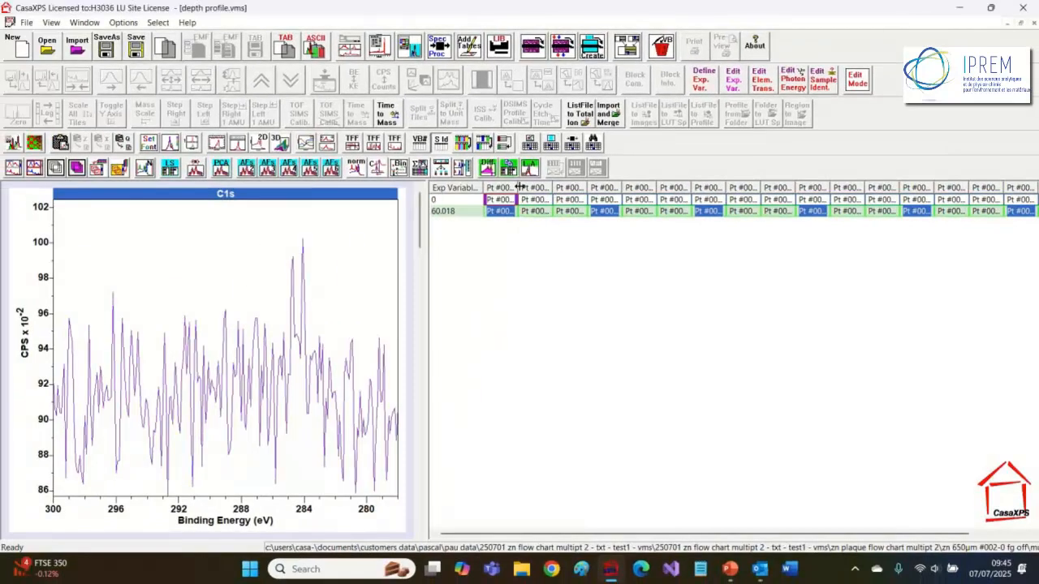
# Step: Widen the first columns of the reorganized block table
pyautogui.moveTo(516, 191); pyautogui.dragTo(618, 188)
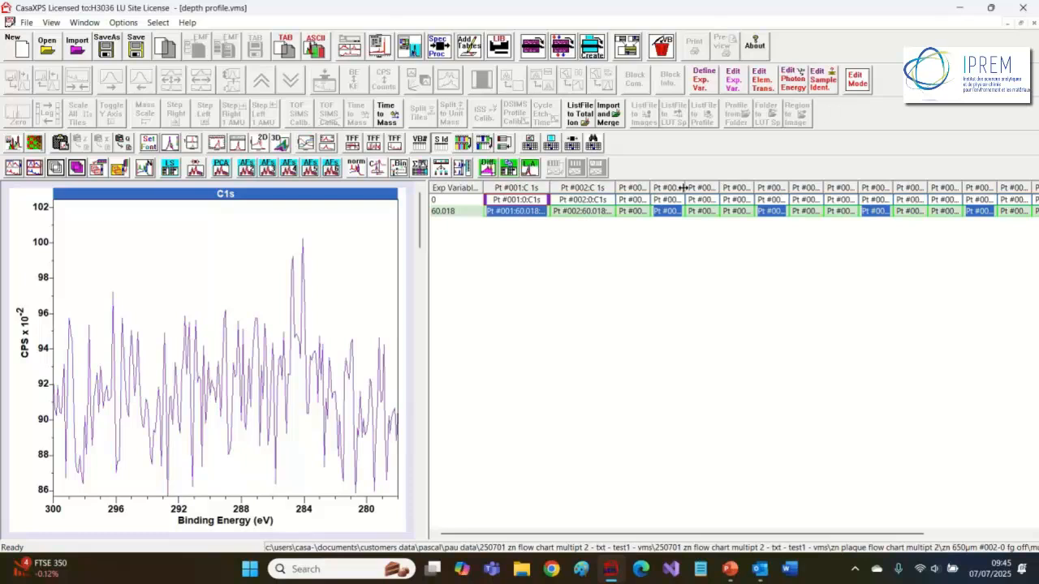
pyautogui.moveTo(683, 191); pyautogui.dragTo(714, 190)
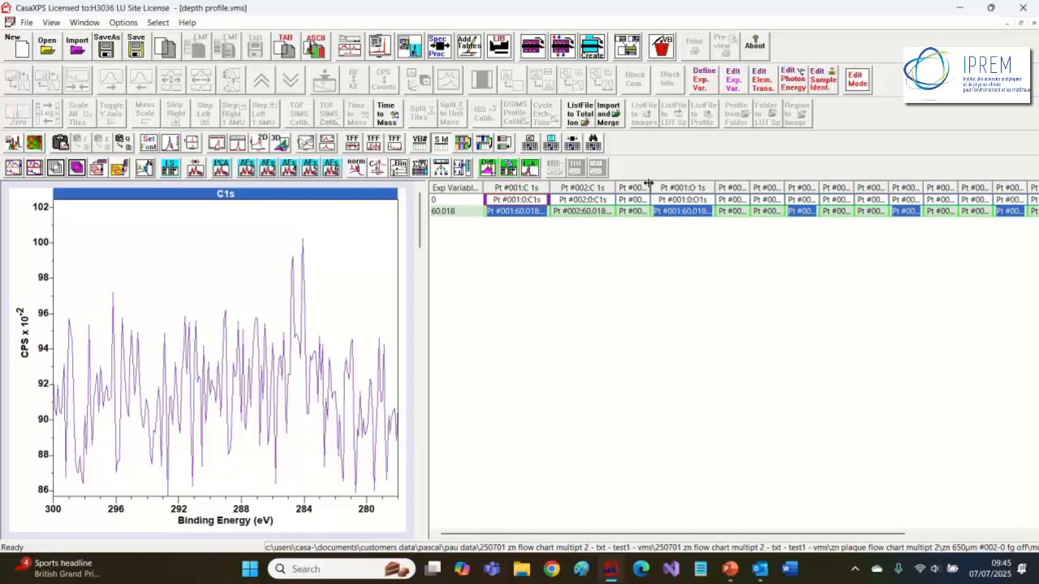
pyautogui.moveTo(648, 184); pyautogui.dragTo(686, 189)
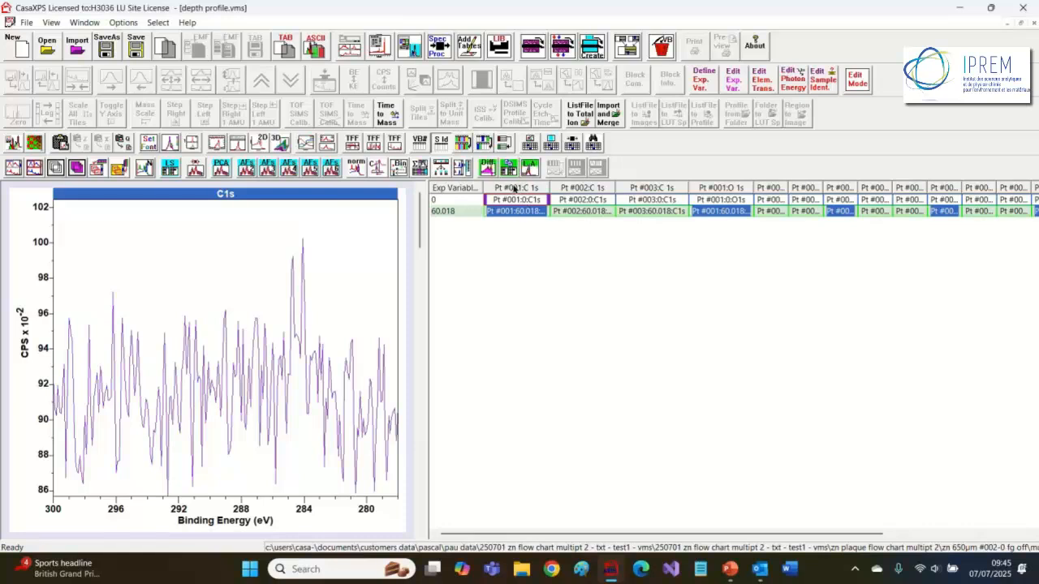
# Step: Select the Pt #001 C 1s, O 1s and Survey columns in the block table
pyautogui.click(513, 190)
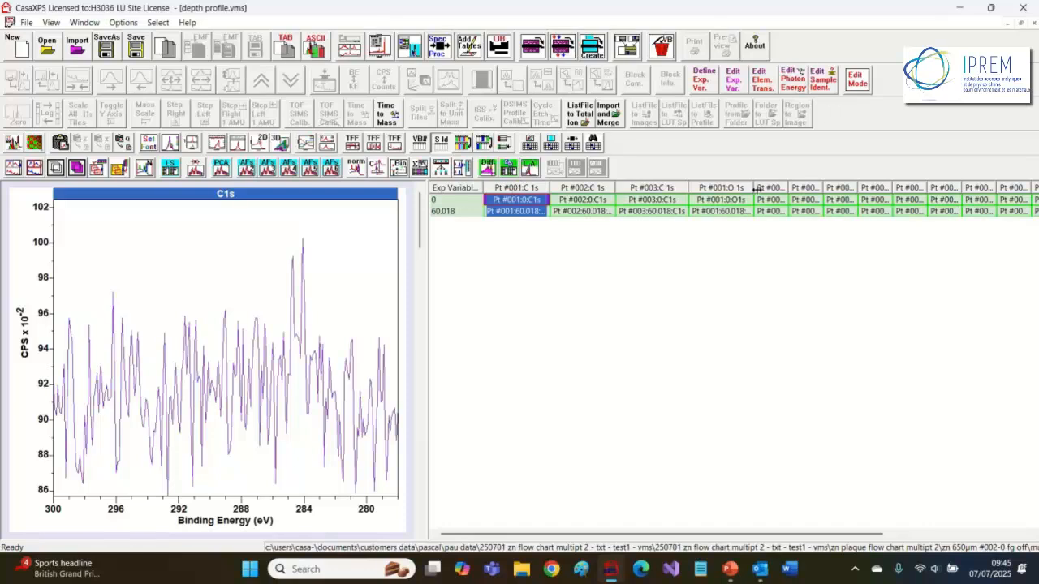
pyautogui.keyDown('ctrl'); pyautogui.click(727, 190); pyautogui.keyUp('ctrl')
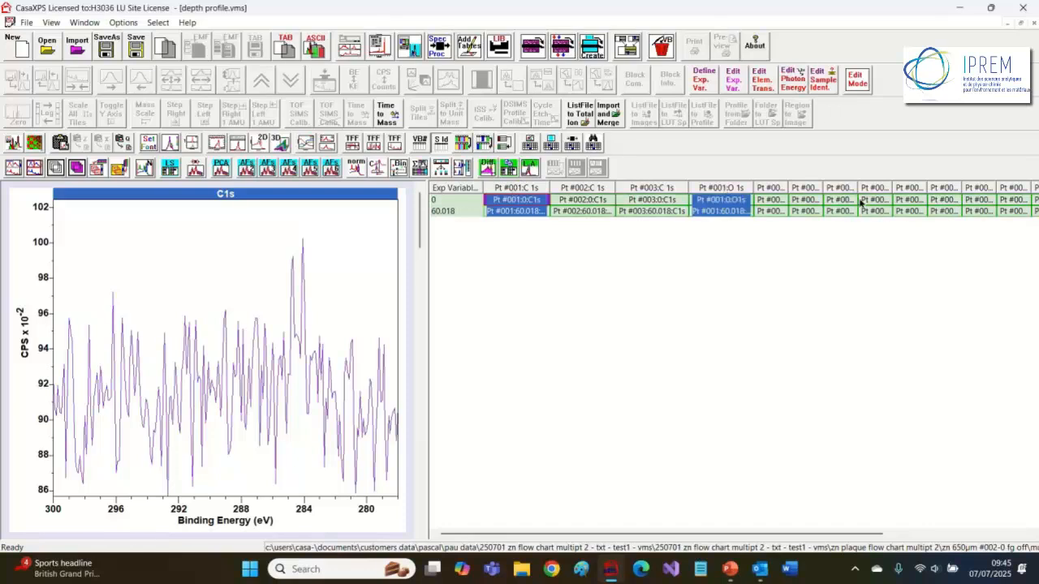
pyautogui.moveTo(858, 187); pyautogui.dragTo(883, 188)
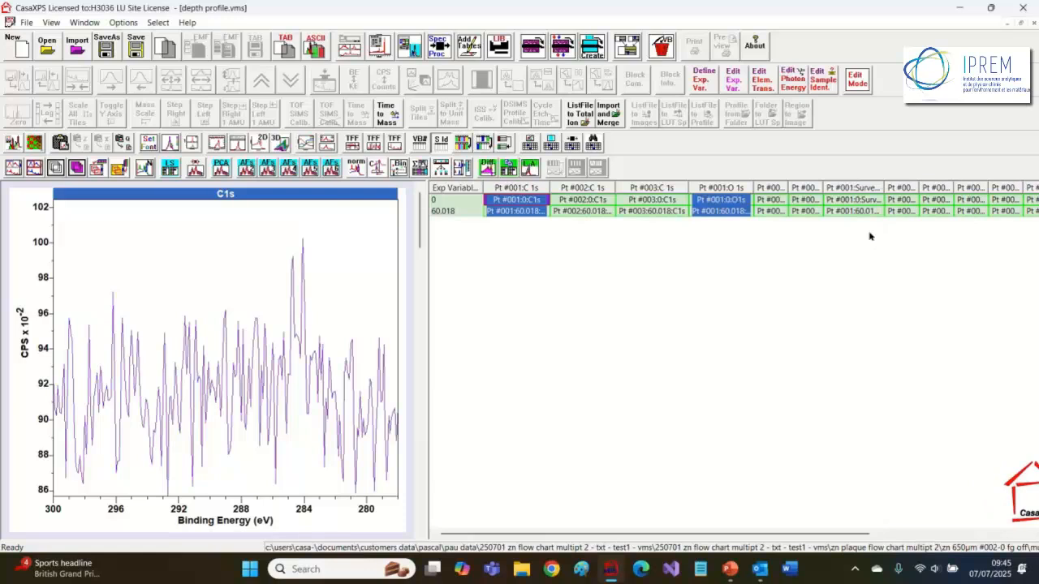
pyautogui.keyDown('ctrl'); pyautogui.click(852, 188); pyautogui.keyUp('ctrl')
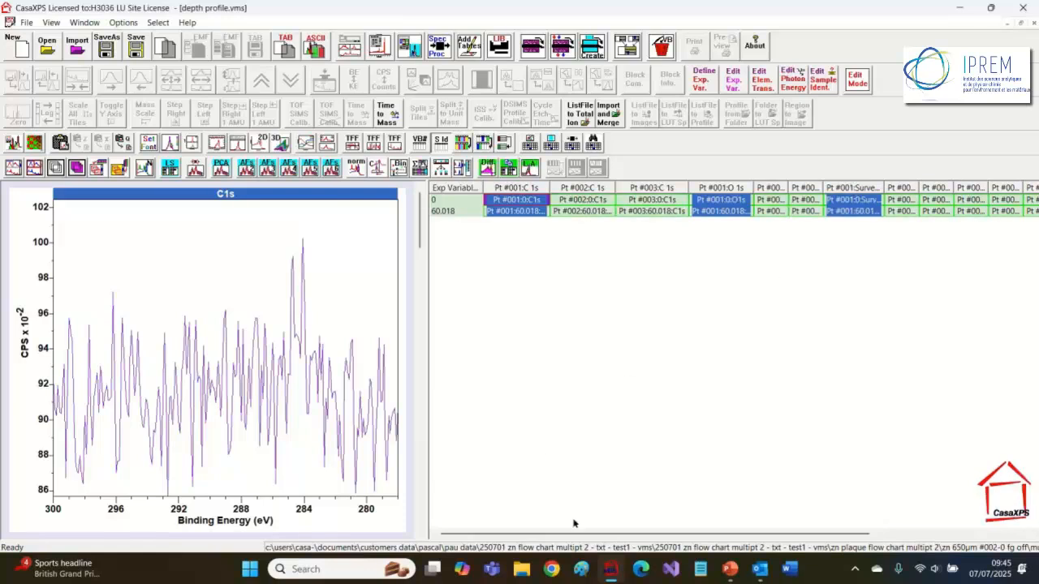
pyautogui.moveTo(579, 537)
pyautogui.mouseDown()
pyautogui.moveTo(703, 527)
pyautogui.moveTo(566, 528)
pyautogui.mouseUp()
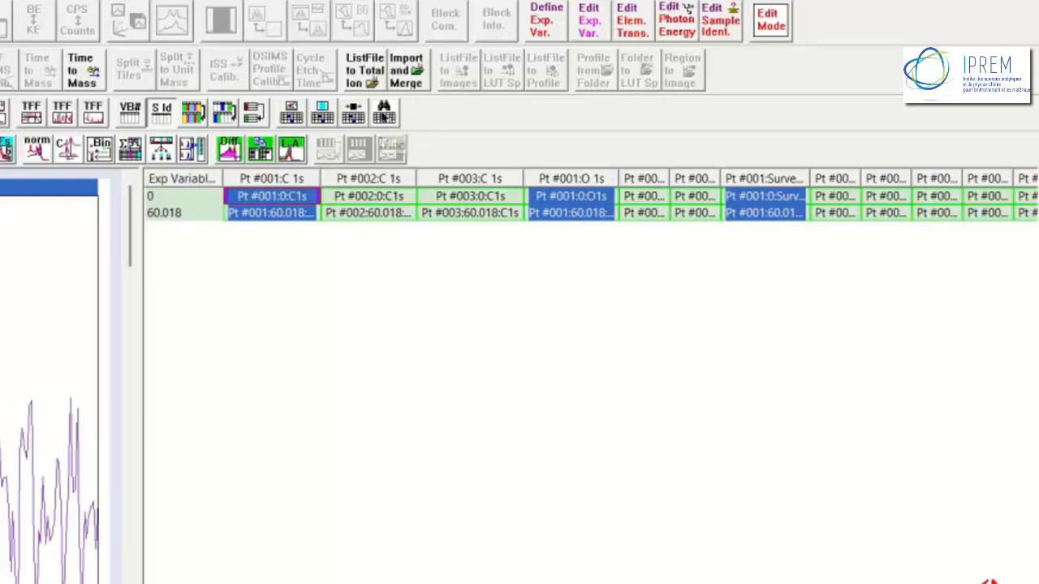
# Step: Search the VAMAS block comments for Pt #001 to select all matching blocks
pyautogui.click(384, 113)
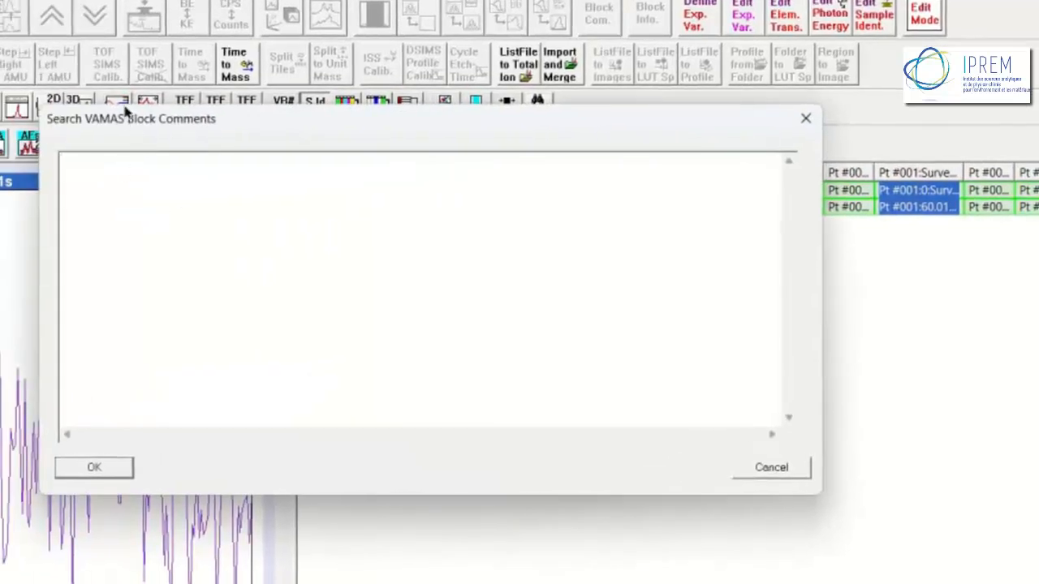
pyautogui.moveTo(127, 114); pyautogui.dragTo(188, 260)
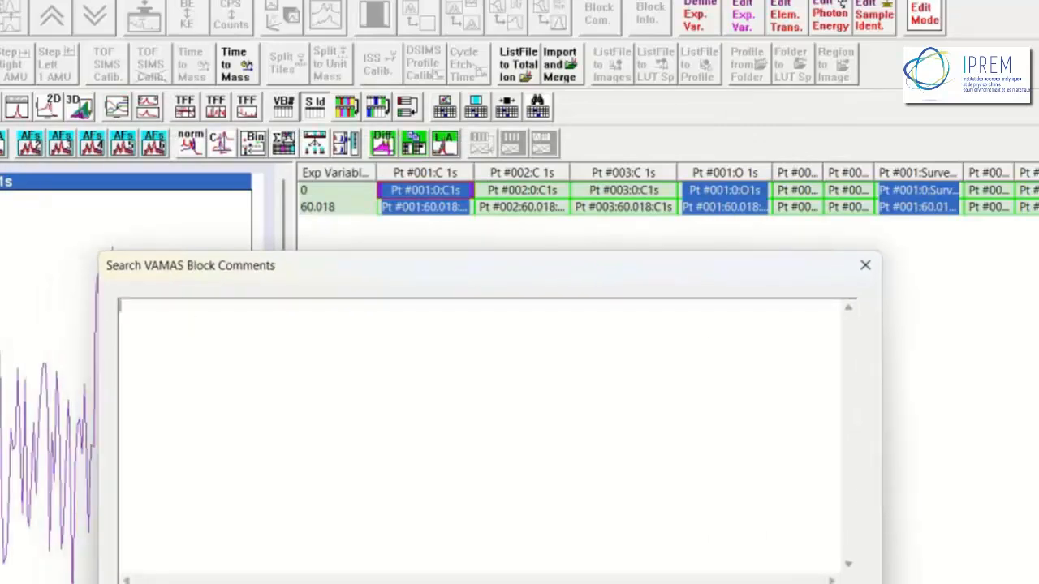
pyautogui.write('Pt #001')
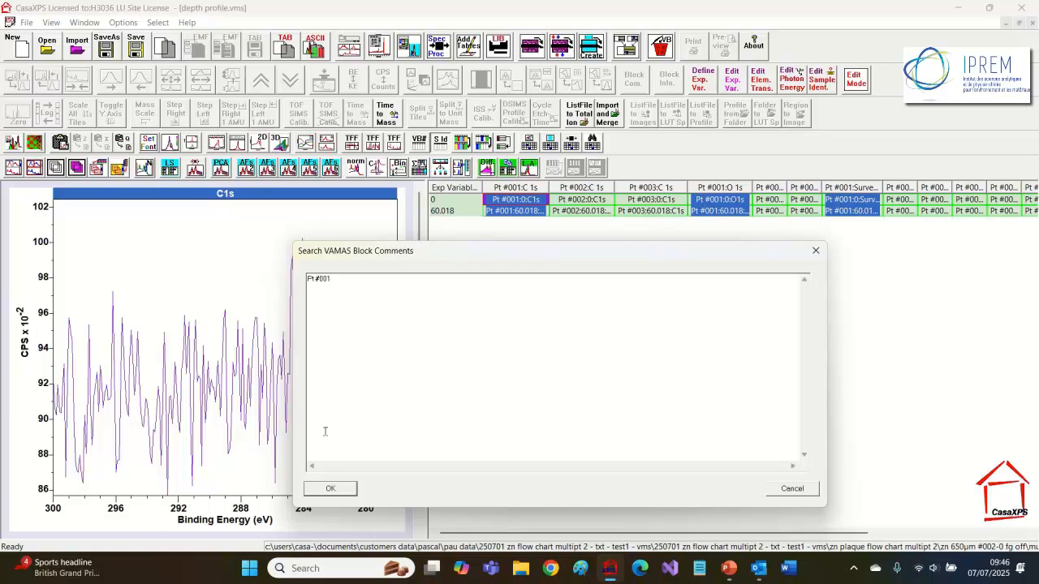
pyautogui.click(330, 489)
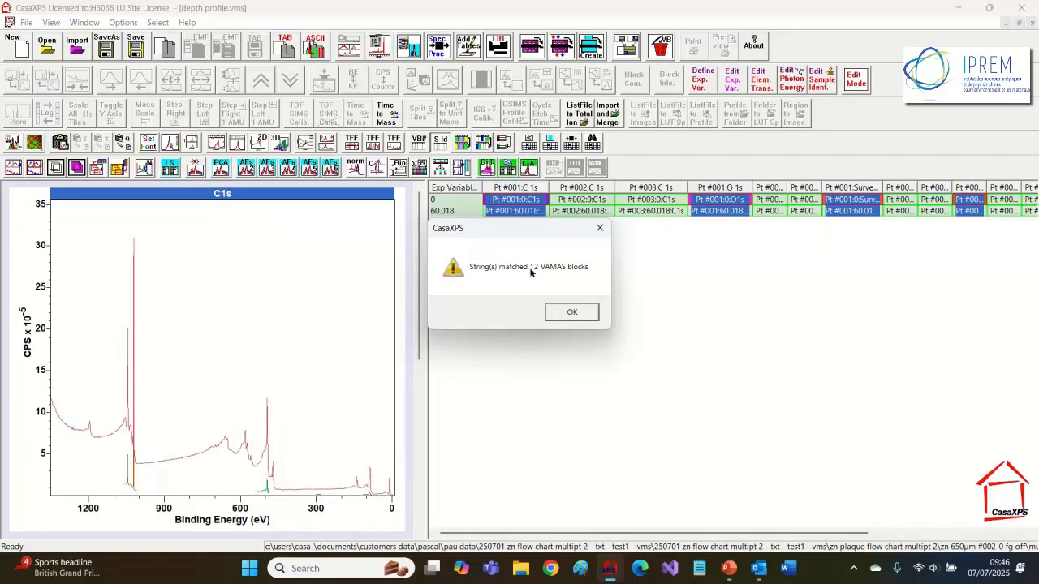
pyautogui.click(571, 313)
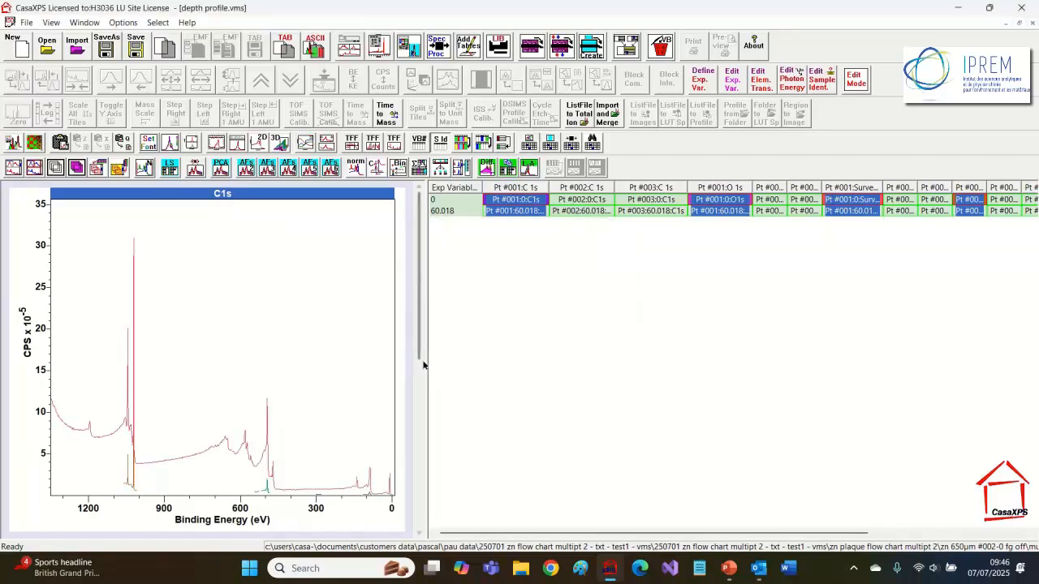
# Step: Create a new experiment and copy the selected VAMAS blocks into it
pyautogui.moveTo(342, 347); pyautogui.dragTo(297, 357)
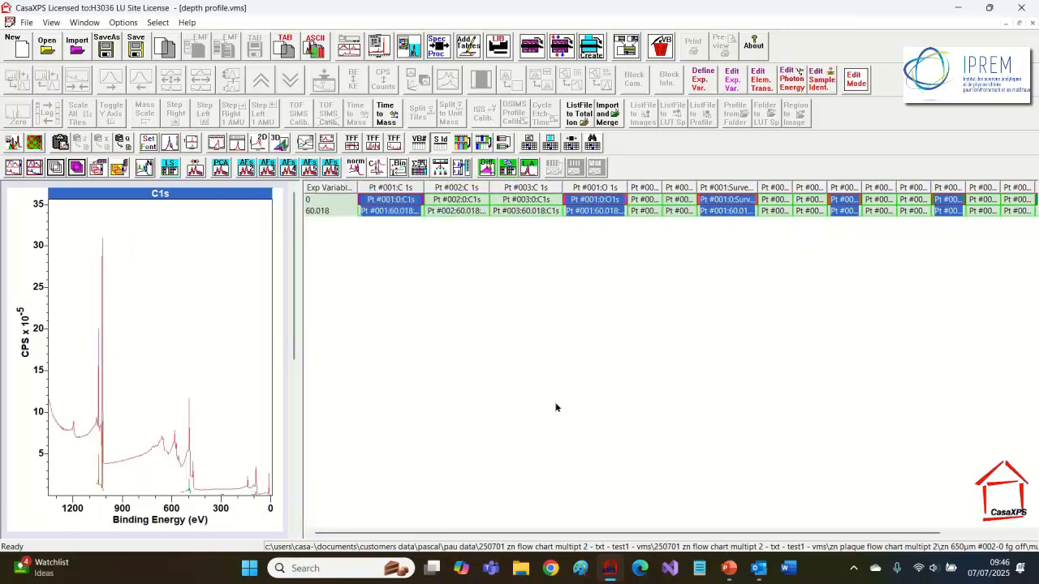
pyautogui.moveTo(434, 533); pyautogui.dragTo(337, 538)
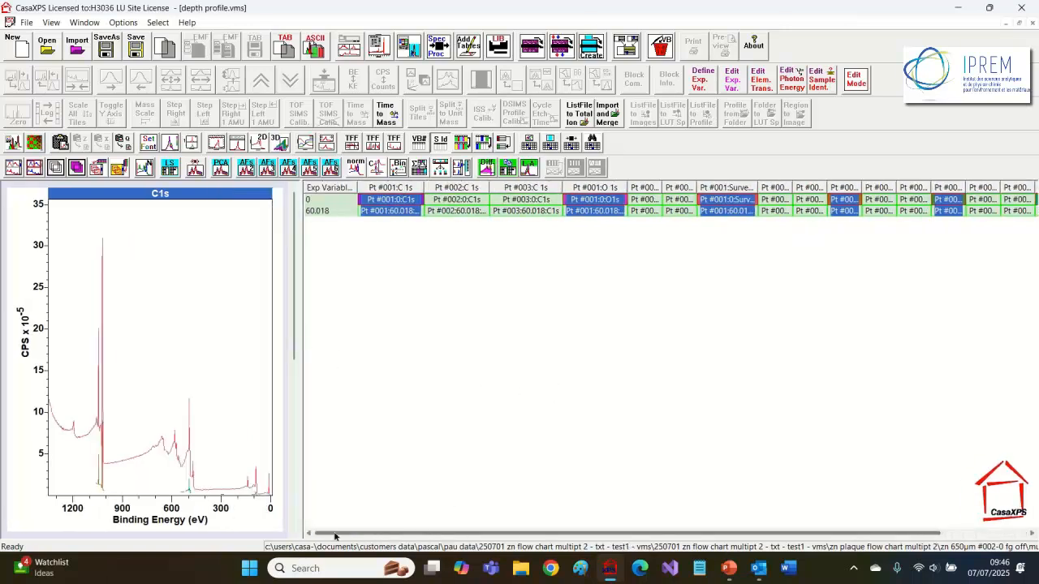
pyautogui.click(19, 47)
pyautogui.click(626, 47)
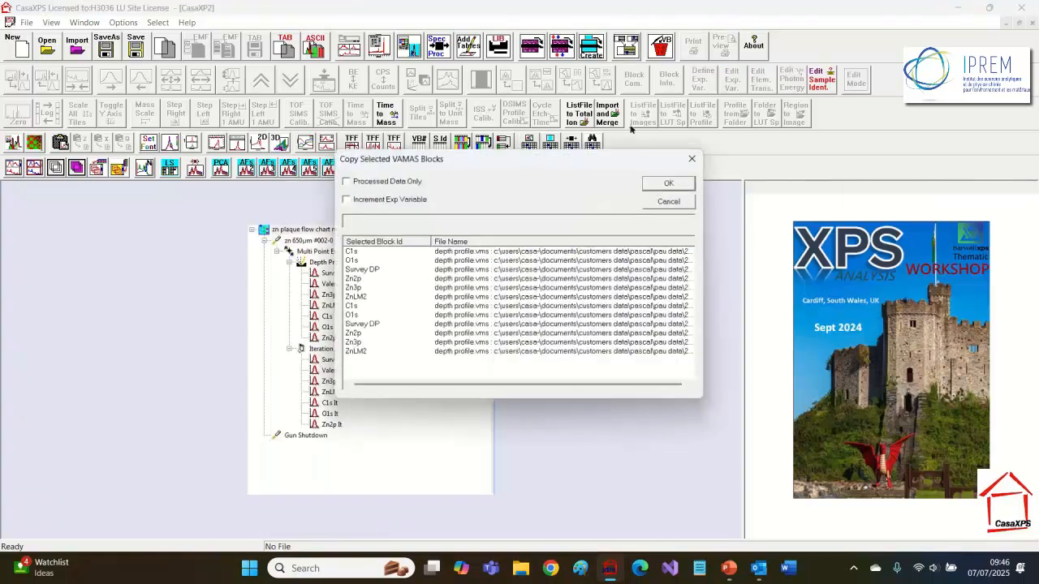
pyautogui.click(670, 182)
# Step: Widen the new experiment's block table and display its sample identifiers
pyautogui.moveTo(736, 259); pyautogui.dragTo(609, 241)
pyautogui.click(818, 83)
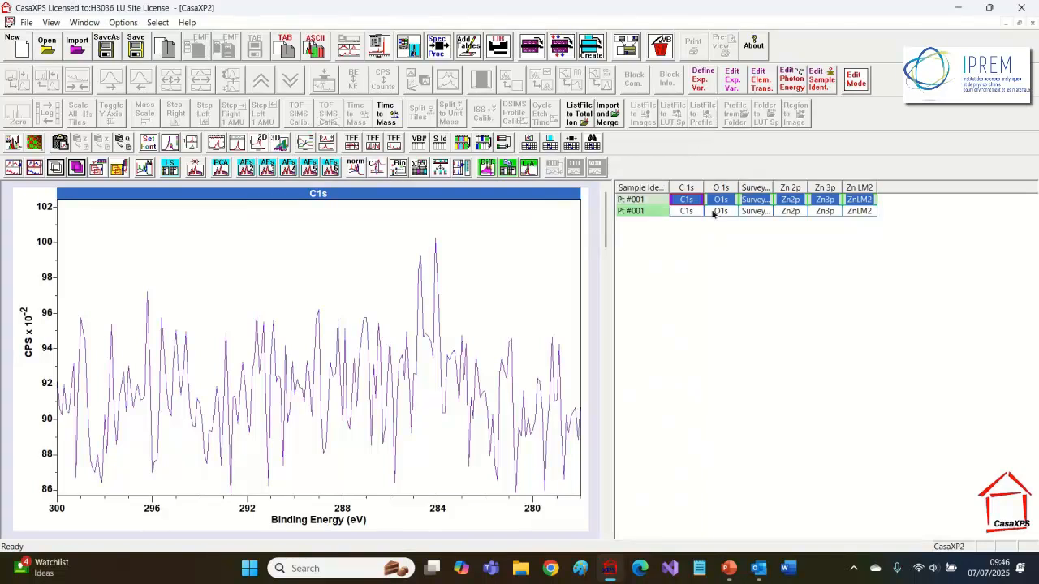